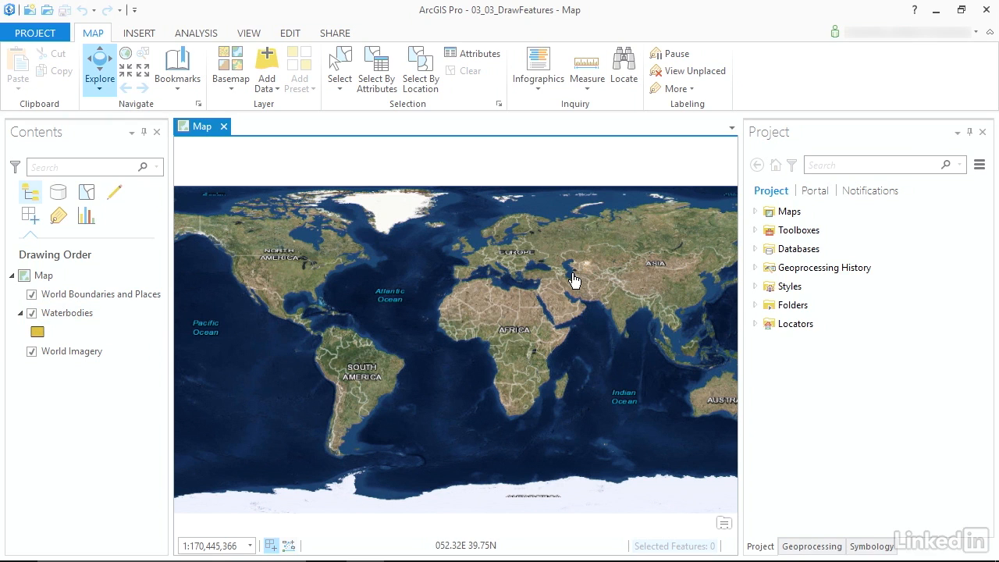
Zoom the map to the Caspian Sea bookmark and start creating features with the Waterbodies template.
left_click(185, 88)
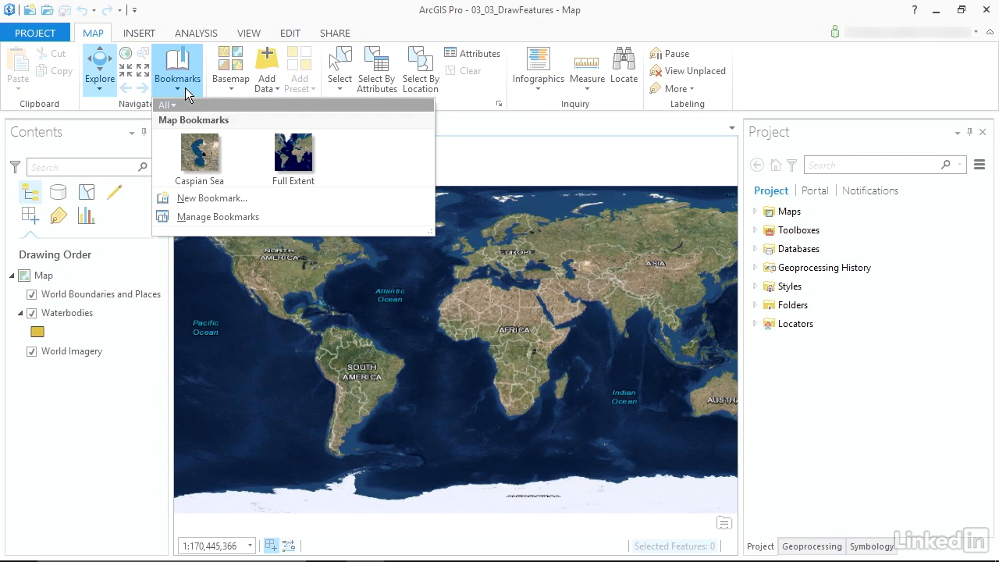
left_click(208, 162)
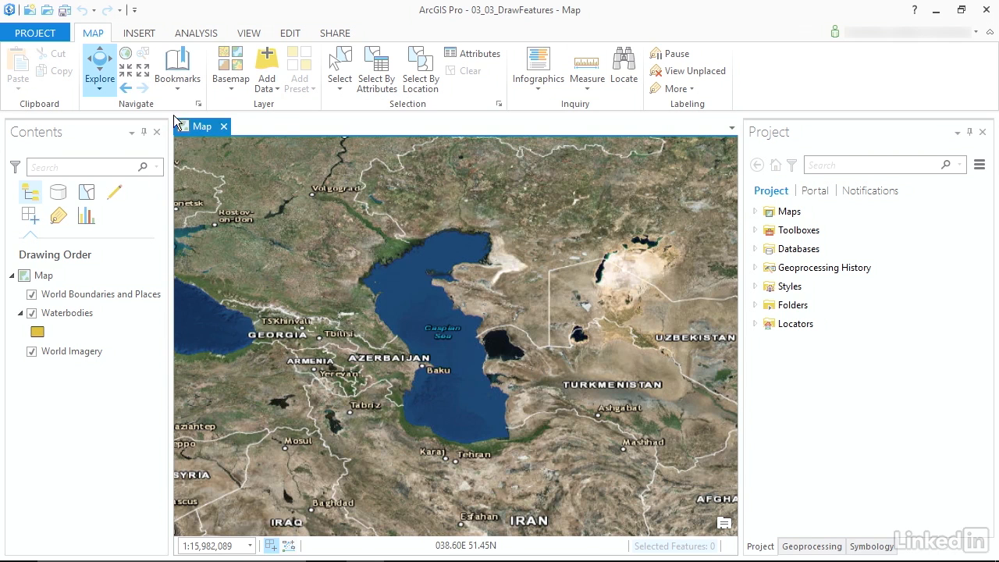
left_click(290, 34)
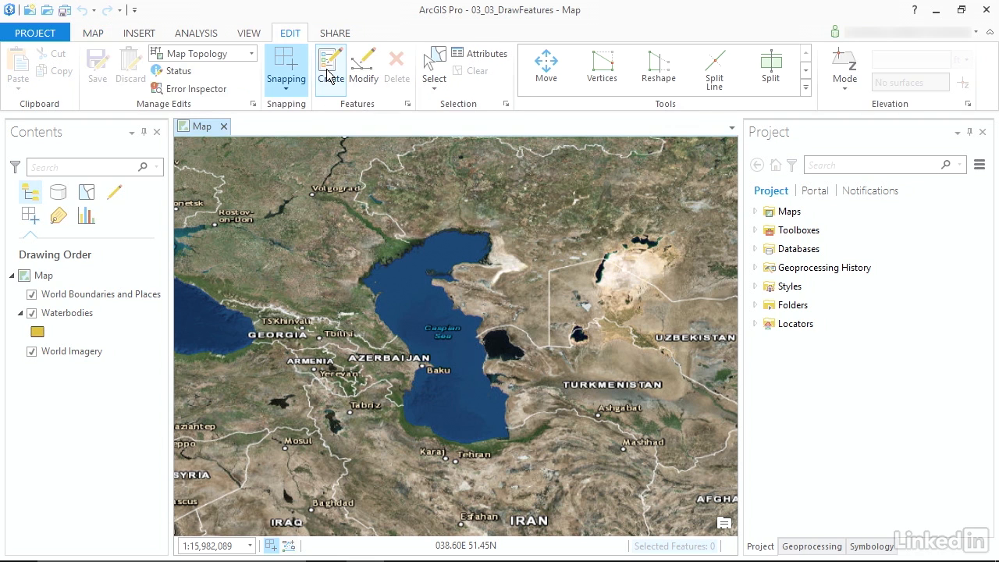
left_click(328, 75)
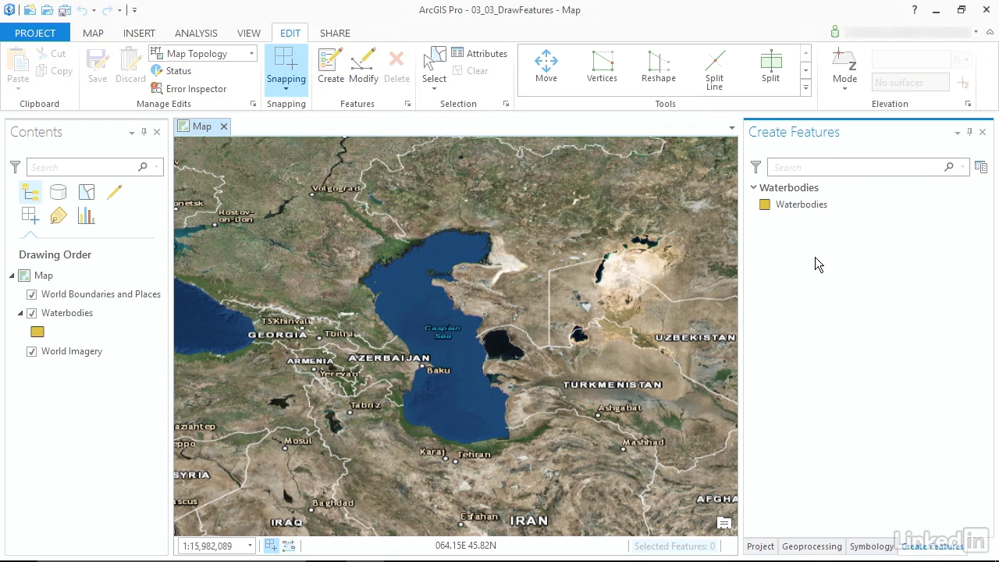
left_click(785, 205)
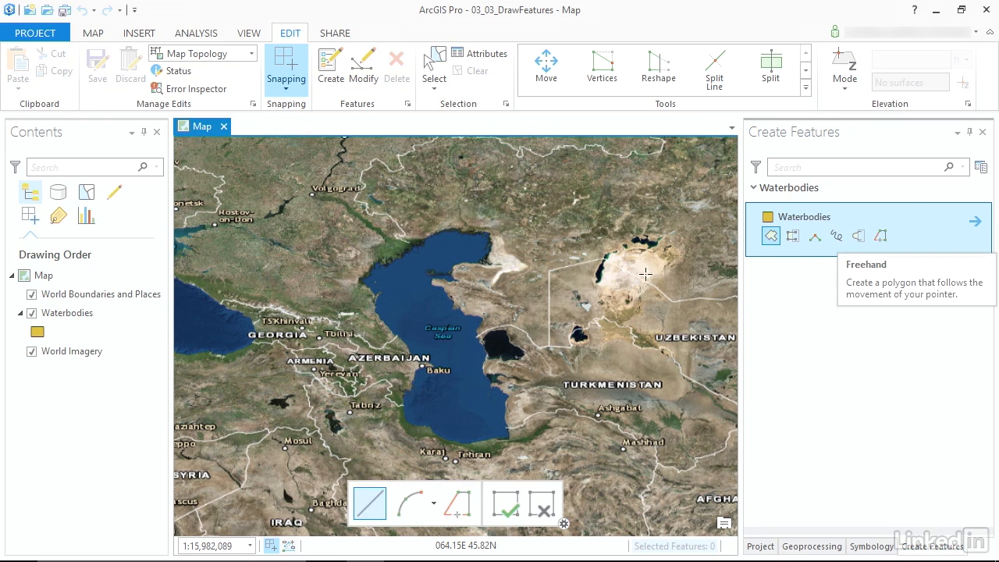
Hide the World Imagery and World Boundaries and Places layers.
left_click(31, 352)
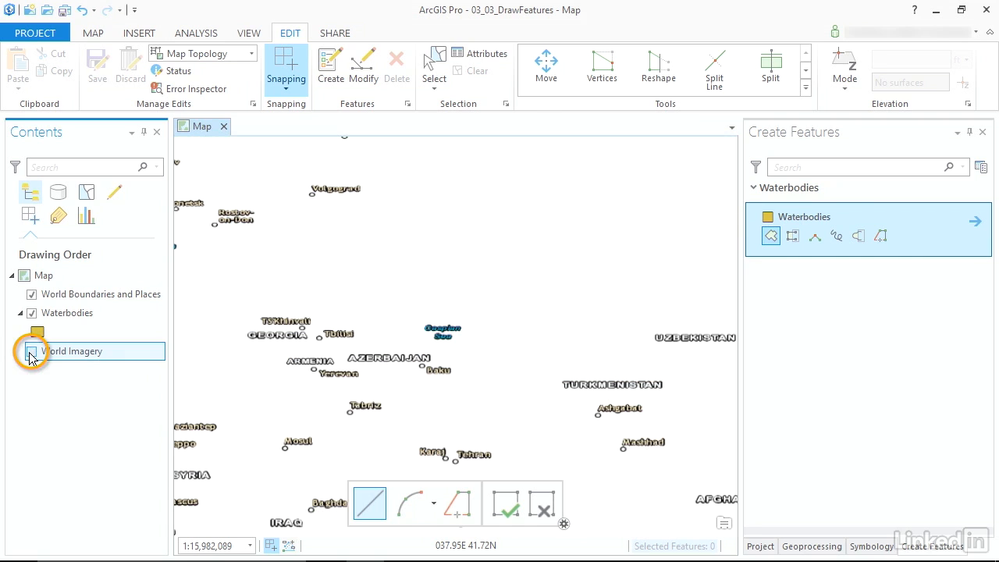
left_click(31, 295)
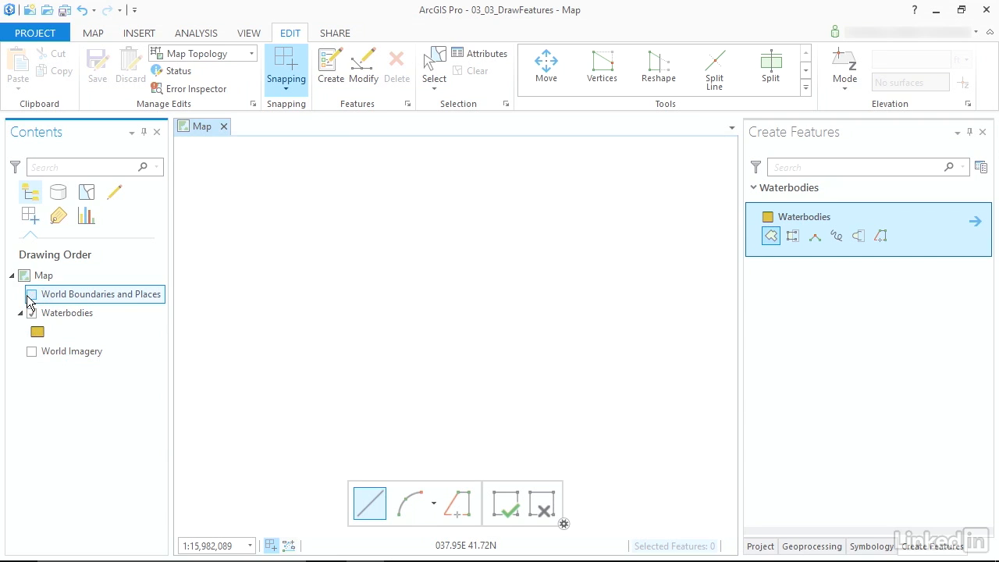
Draw a large six-sided Waterbodies feature near the middle of the map with the Polygon tool.
left_click(771, 238)
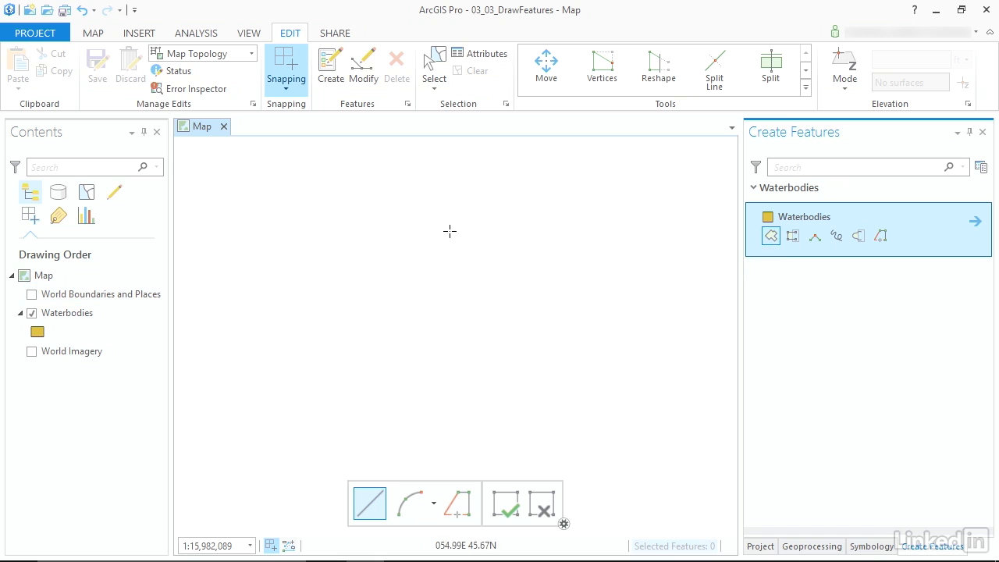
left_click(414, 202)
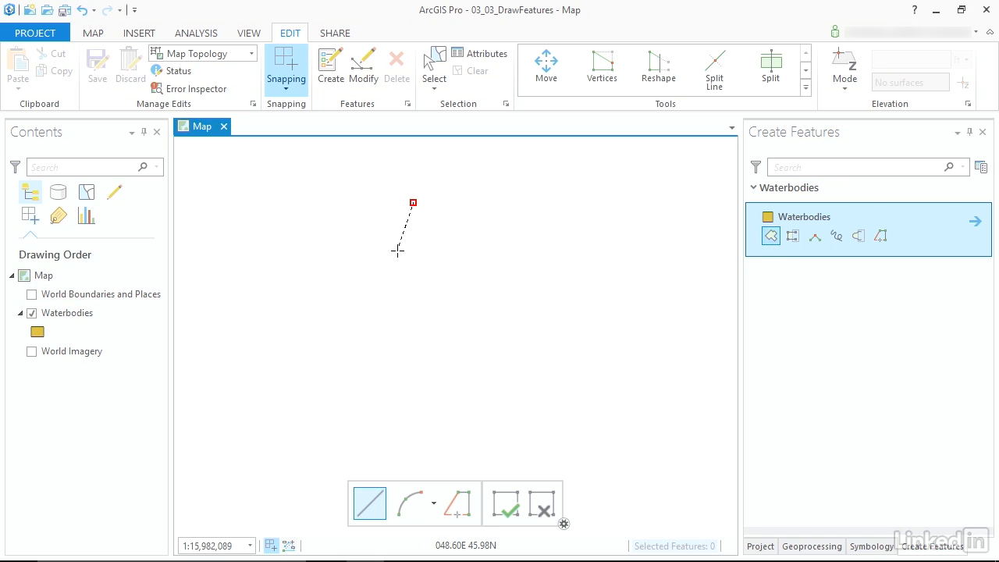
left_click(365, 274)
left_click(425, 349)
left_click(538, 273)
left_click(520, 194)
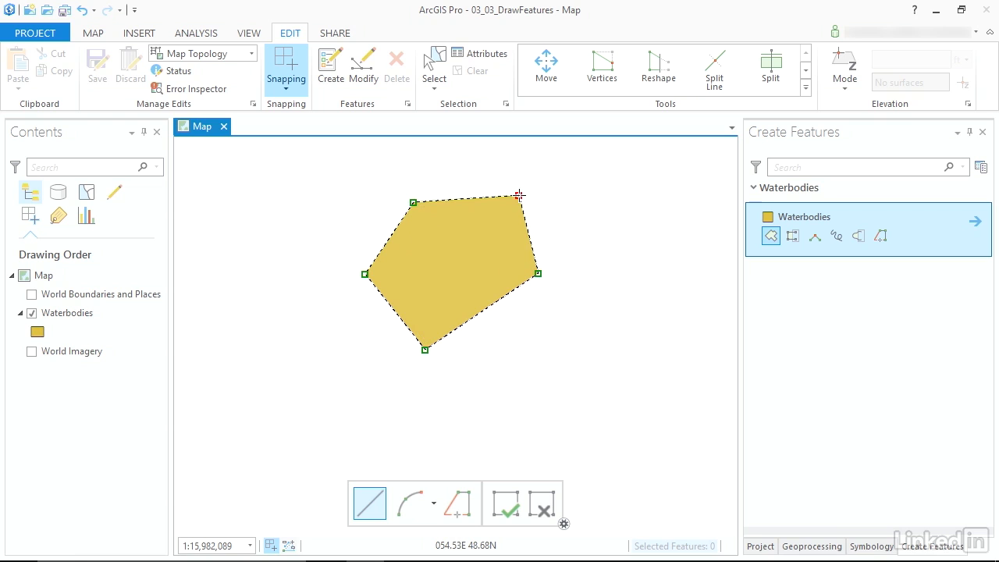
double_click(476, 168)
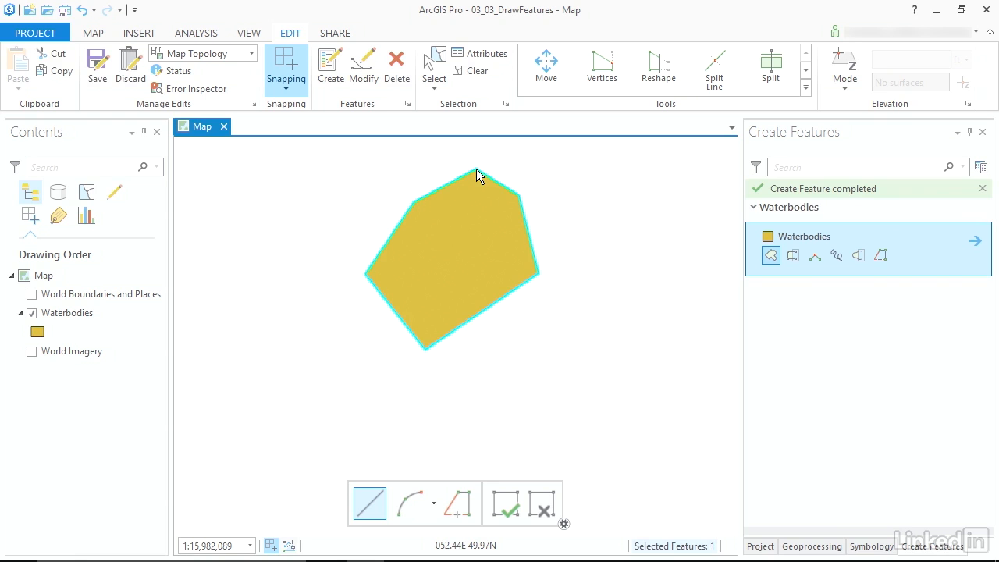
Draw a smaller four-sided Waterbodies polygon to the east of the large six-sided one.
left_click(619, 196)
left_click(587, 268)
left_click(667, 299)
left_click(687, 223)
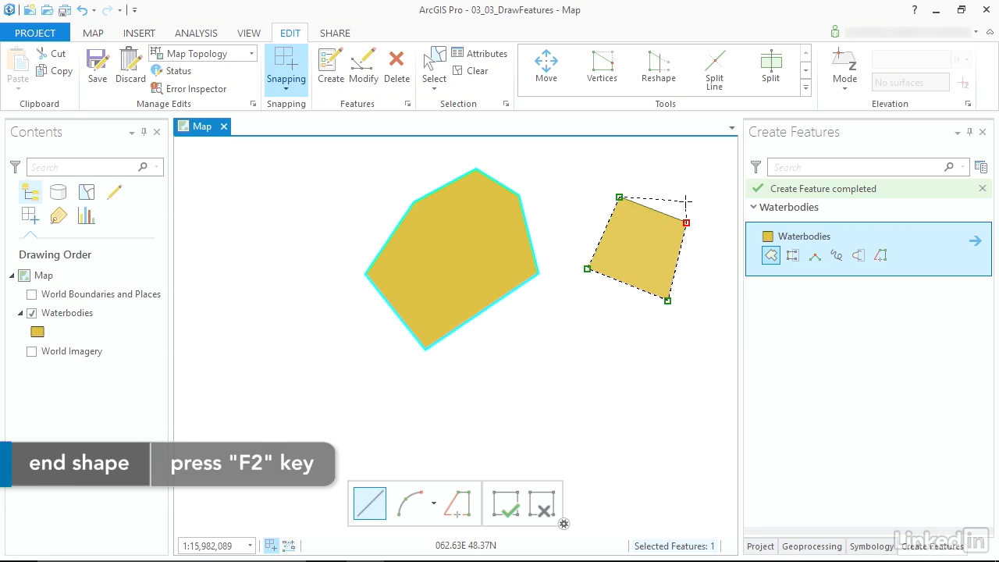
key("F2")
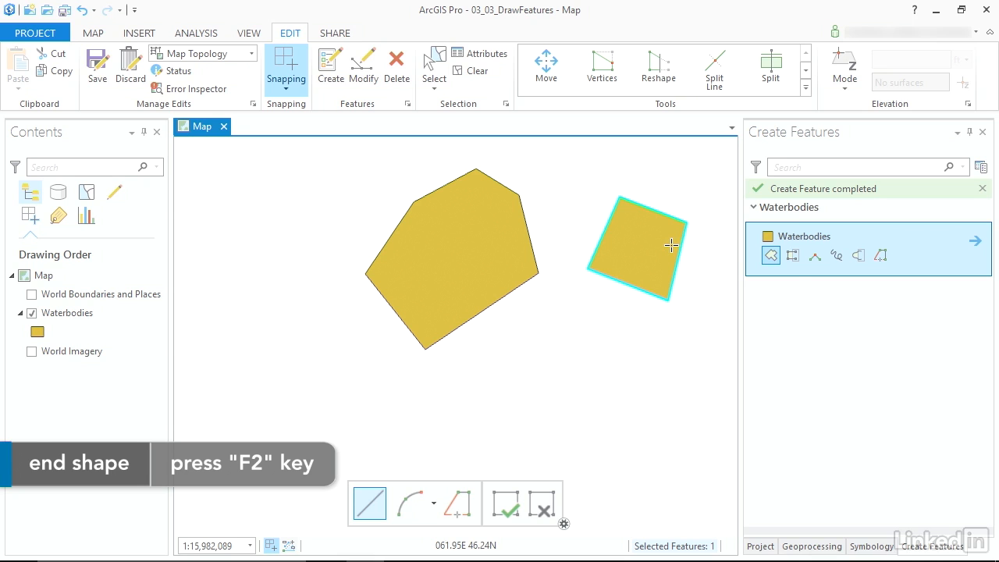
Check the snapping settings and draw an autocomplete polygon adjoining the small quadrilateral's southern edge, snapped to its two lower corners.
left_click(793, 261)
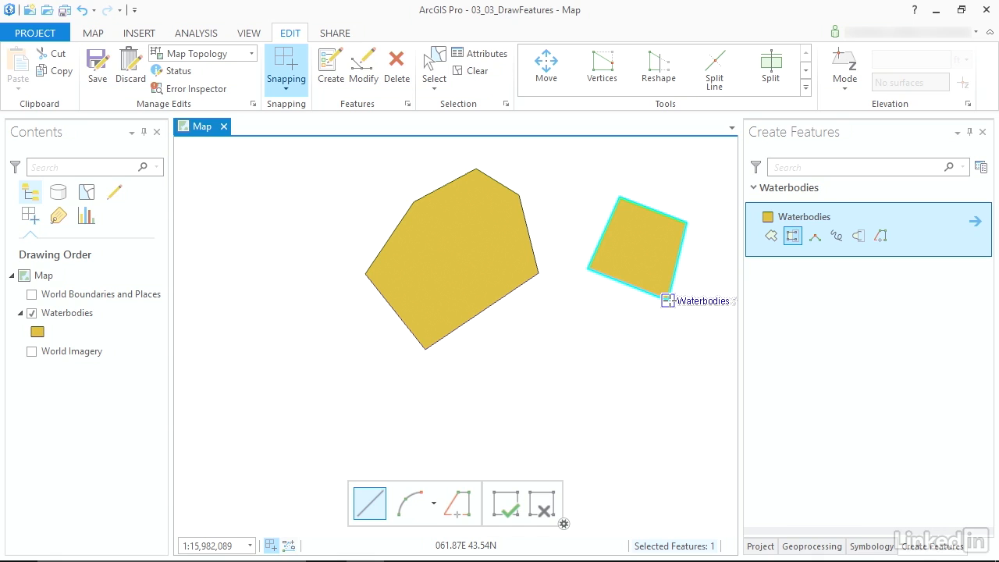
left_click(290, 87)
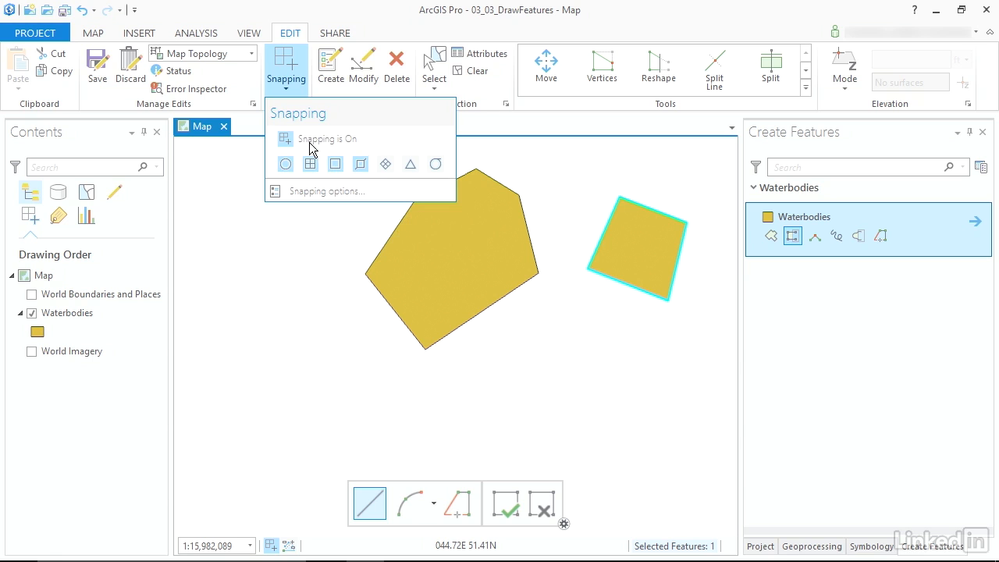
left_click(607, 217)
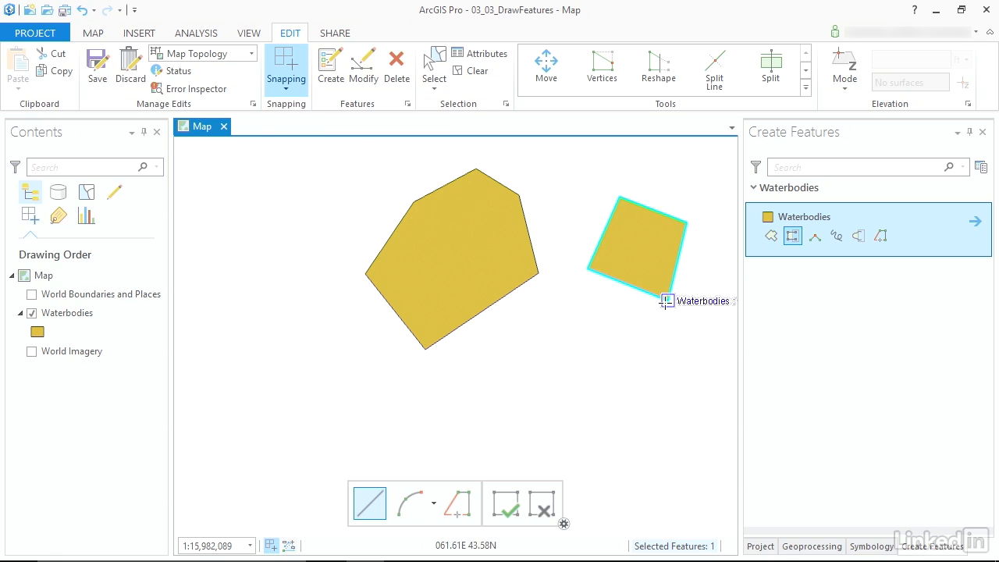
left_click(586, 269)
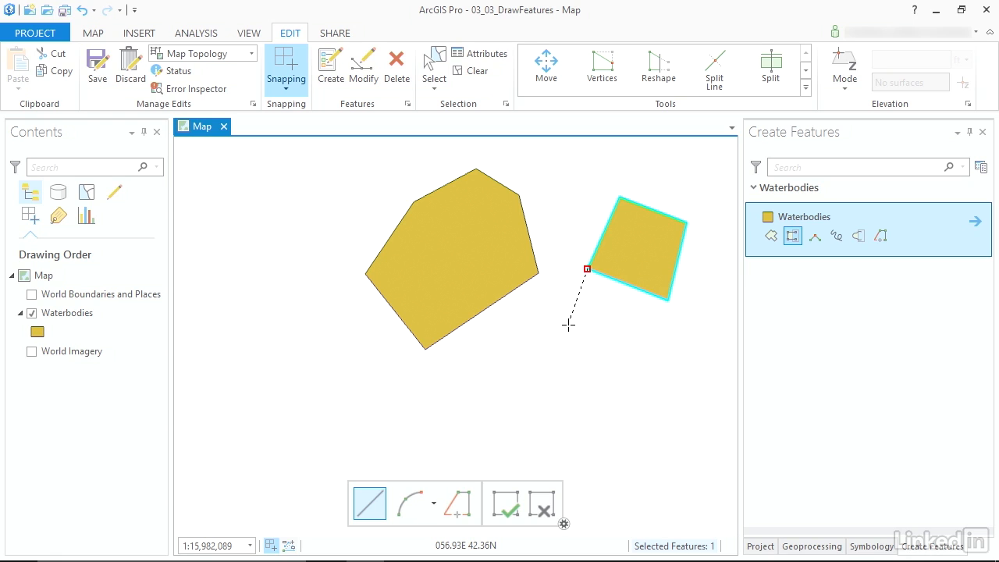
left_click(555, 330)
left_click(640, 391)
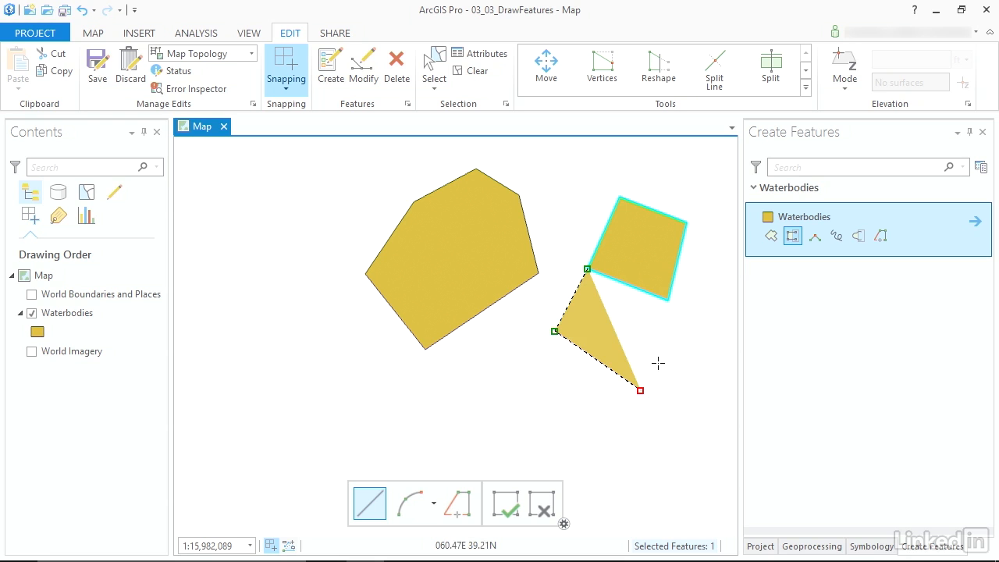
double_click(668, 299)
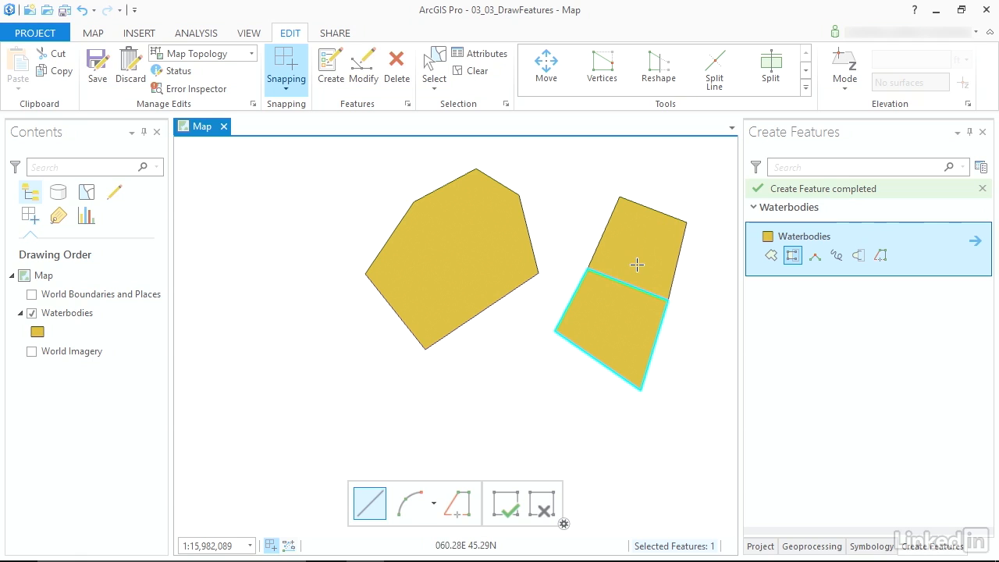
Draw a four-sided Waterbodies feature west of the large polygon with the Right Angle Polygon tool.
left_click(815, 257)
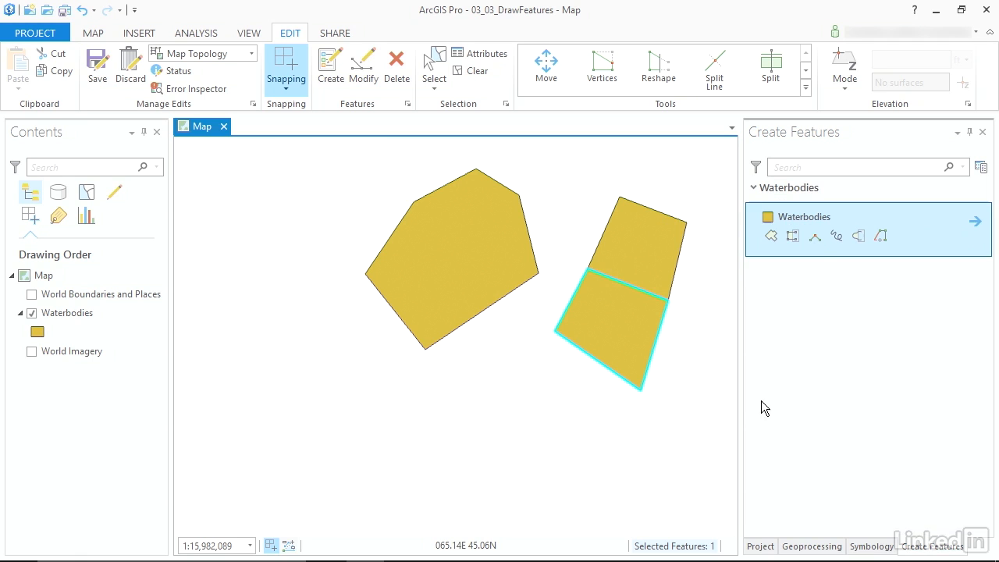
left_click(289, 275)
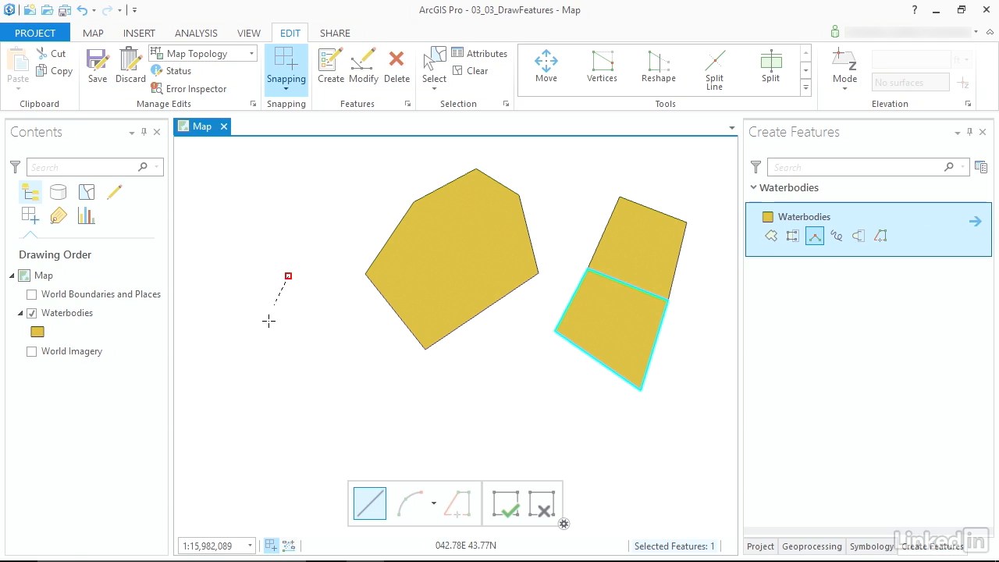
left_click(258, 332)
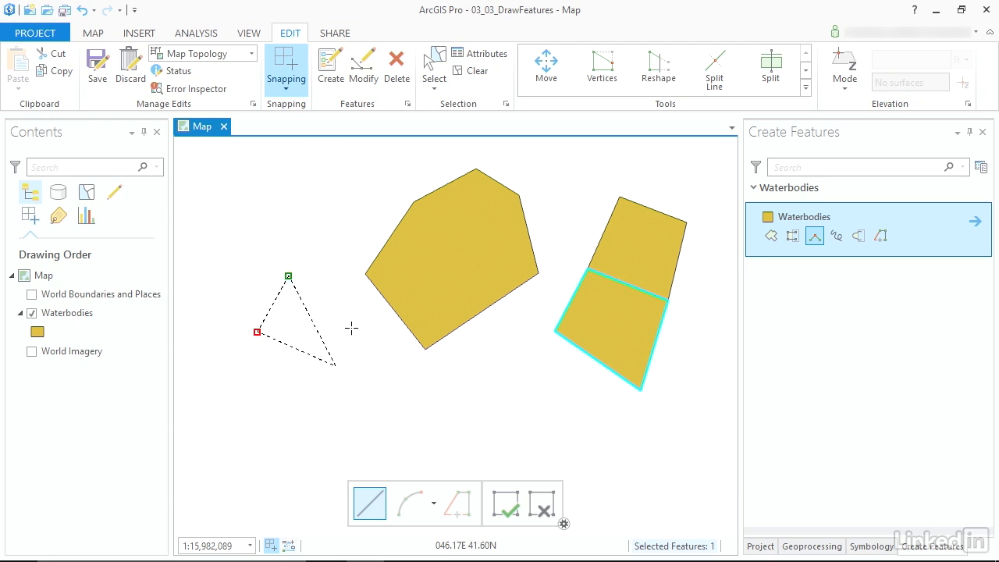
left_click(322, 360)
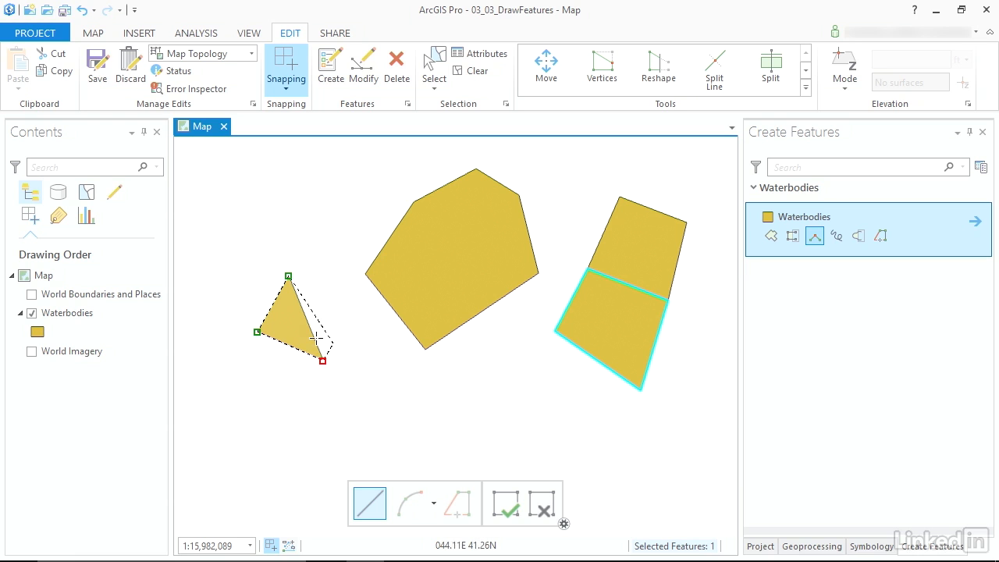
double_click(361, 298)
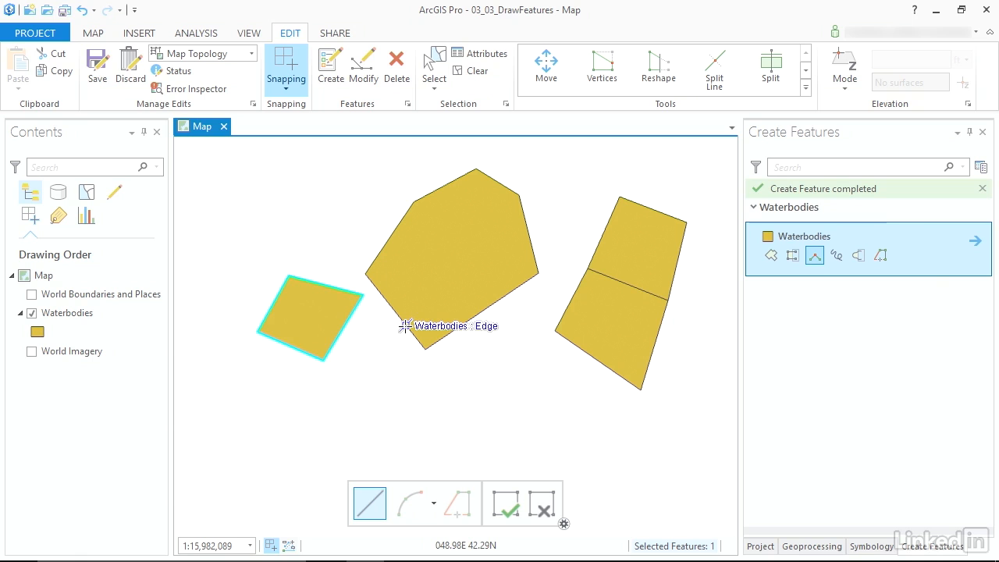
Draw a small freehand waterbody south of the large polygon and an autocomplete freehand lobe along that polygon's northwest edge.
left_click(835, 255)
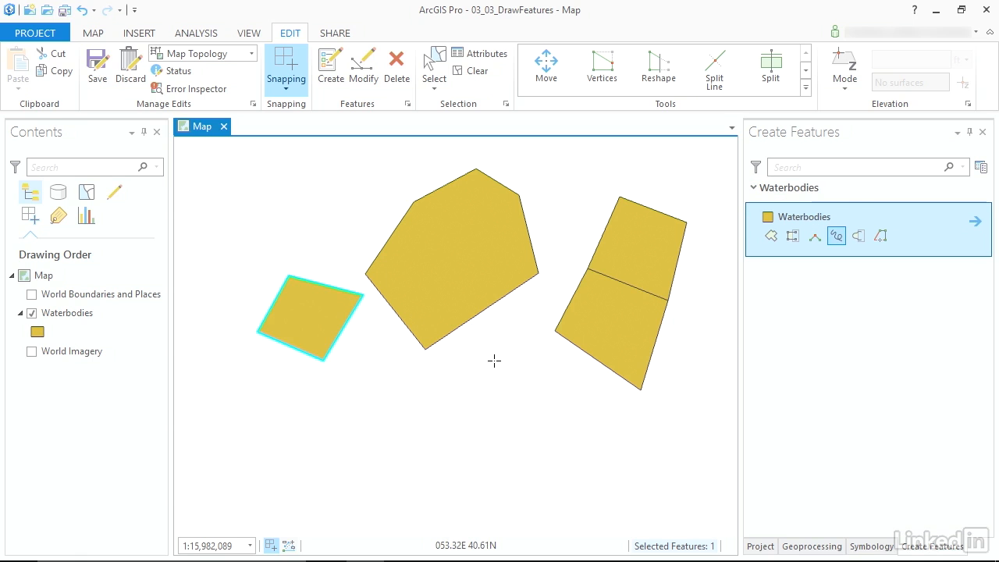
mouse_move(484, 362)
left_mouse_down()
mouse_move(486, 395)
mouse_move(517, 395)
mouse_move(513, 352)
left_mouse_up()
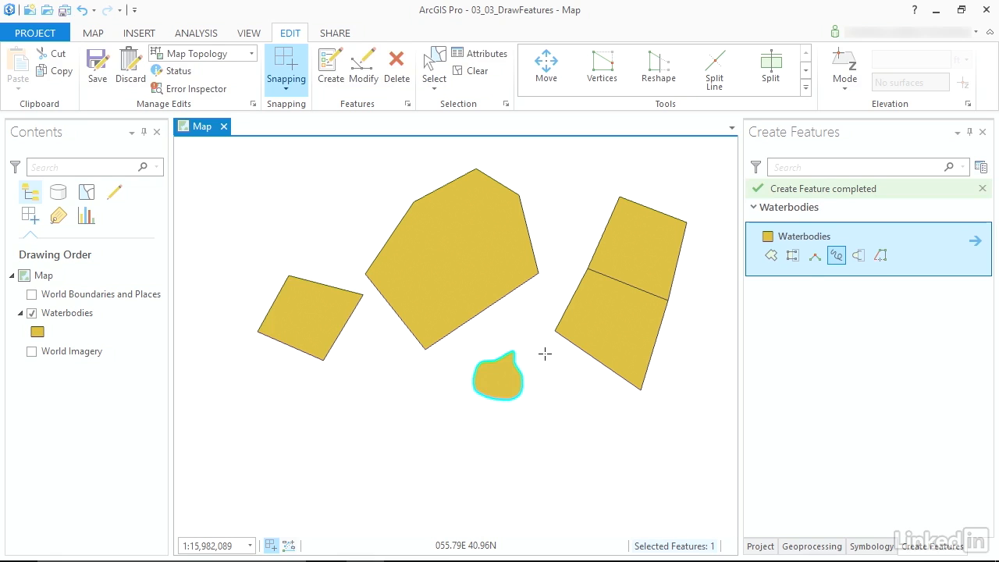
left_click(858, 259)
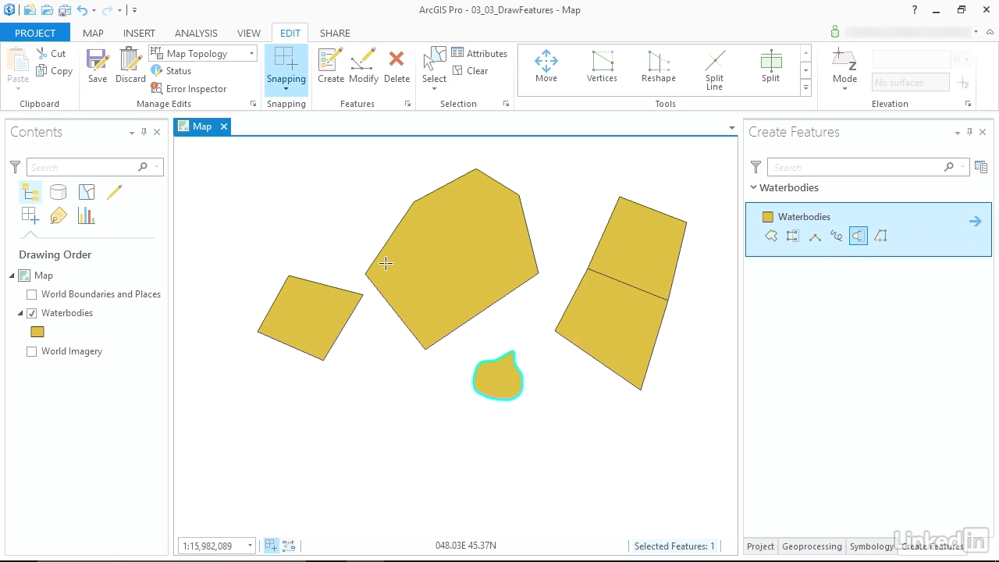
mouse_move(385, 263)
left_mouse_down()
mouse_move(356, 261)
mouse_move(344, 231)
mouse_move(380, 207)
mouse_move(408, 231)
left_mouse_up()
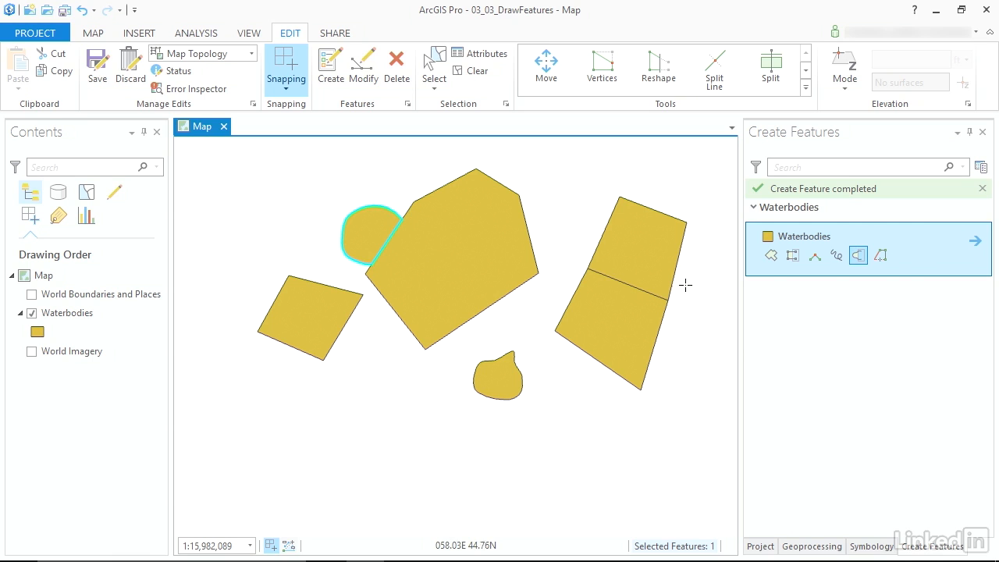
Trace around the combined outline of the two adjoining eastern quadrilaterals to create a new Waterbodies polygon.
left_click(885, 257)
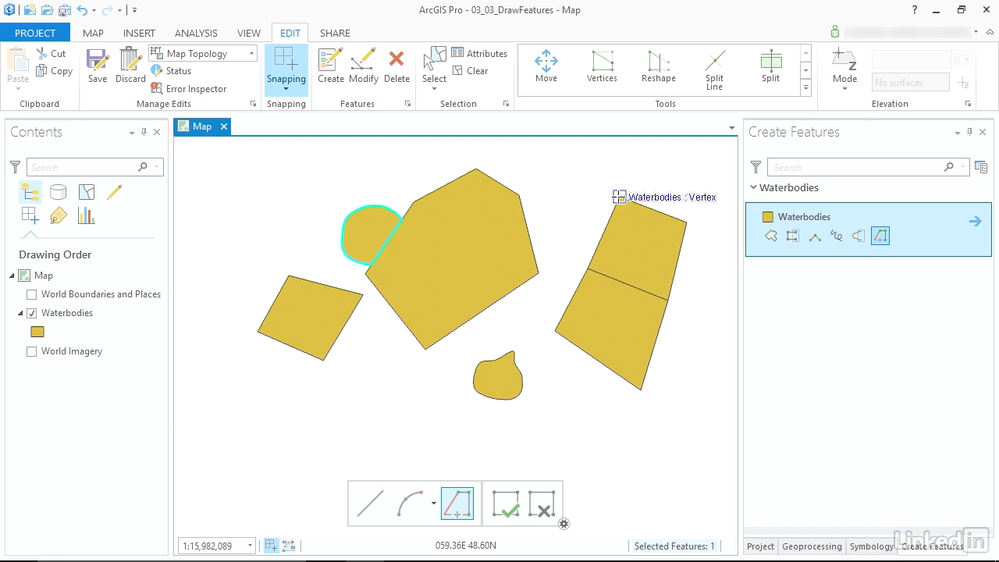
left_click(620, 197)
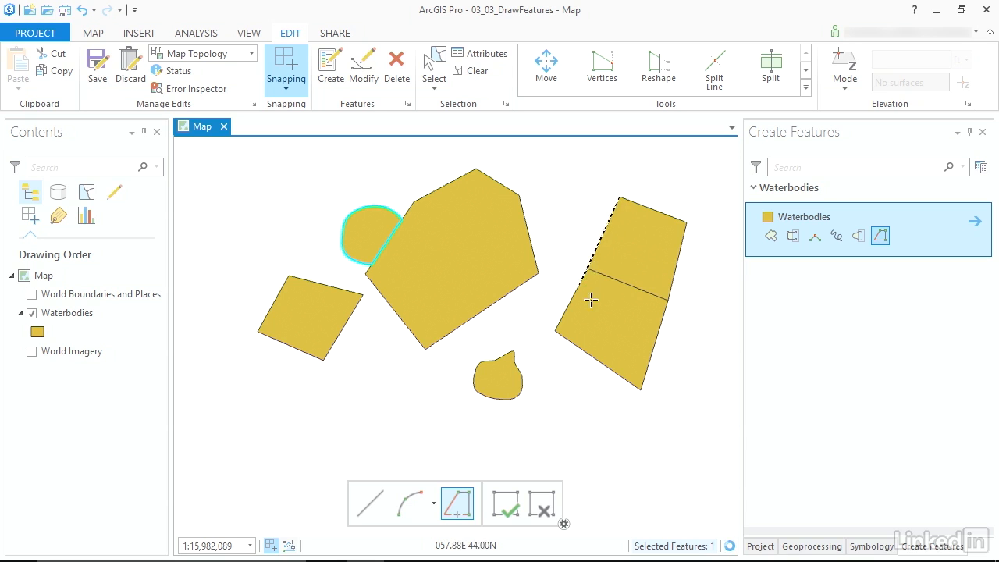
left_click(555, 331)
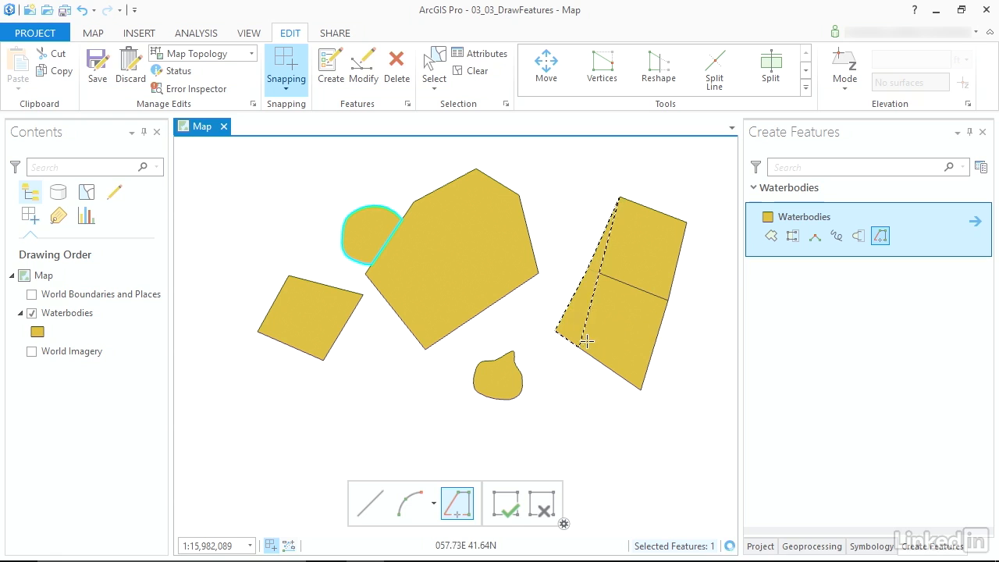
left_click(640, 387)
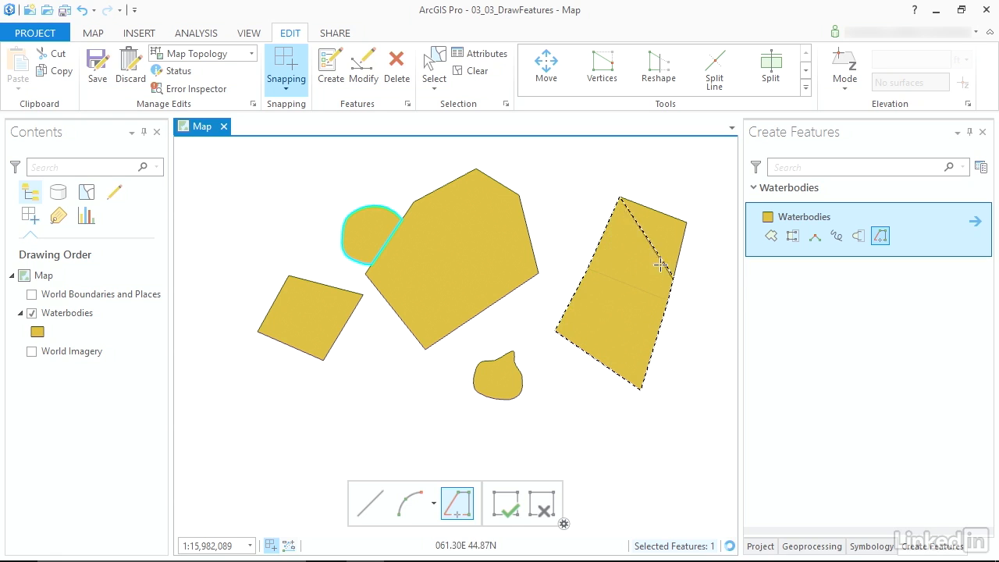
left_click(685, 223)
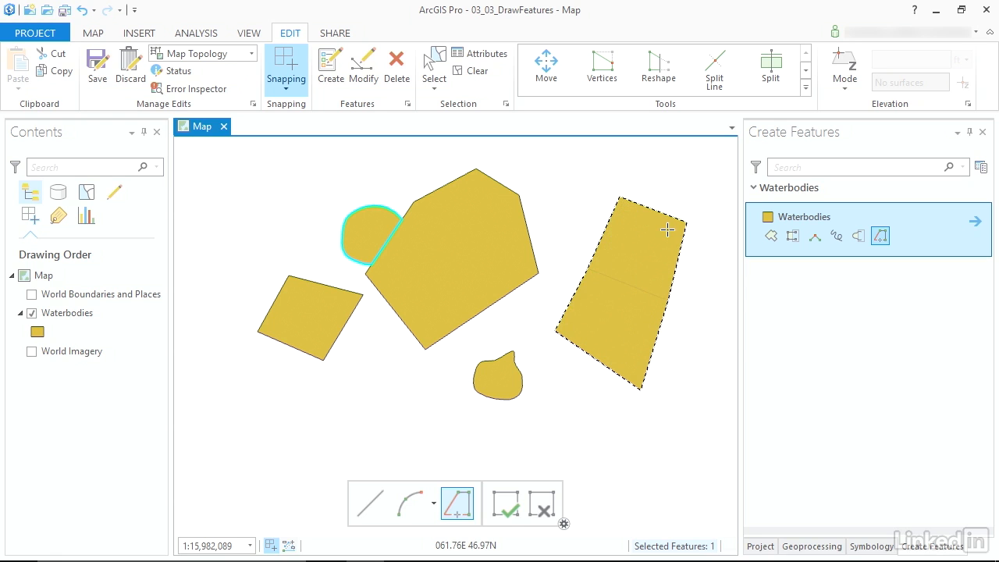
double_click(687, 225)
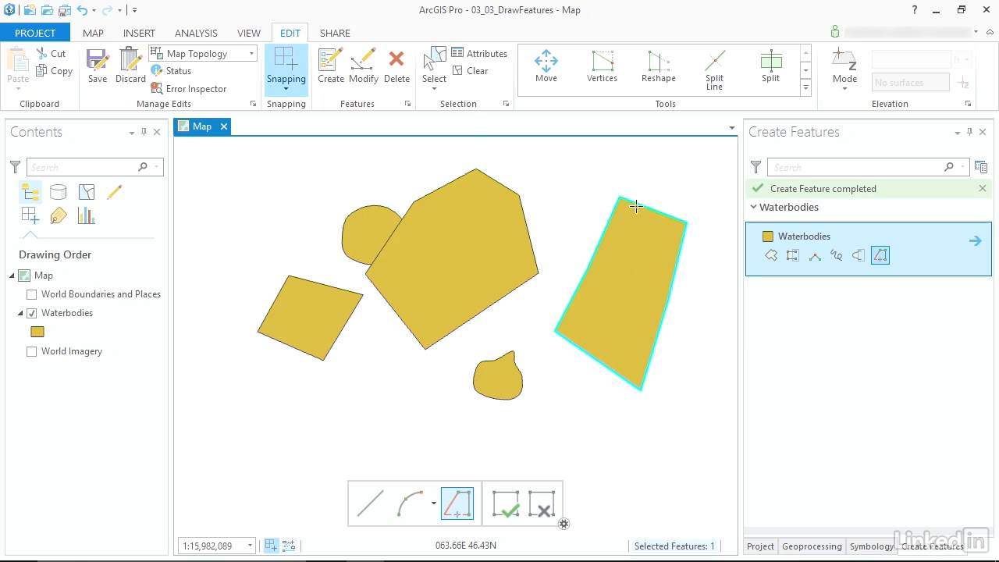
Undo all the practice Waterbodies polygons until the layer is empty.
left_click(435, 63)
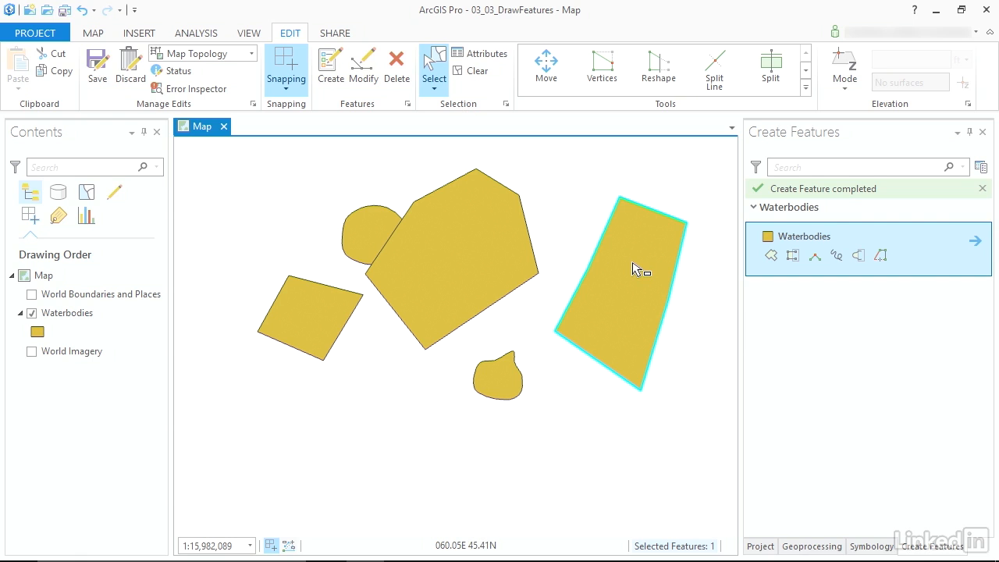
key("ctrl+z")
key("ctrl+z")
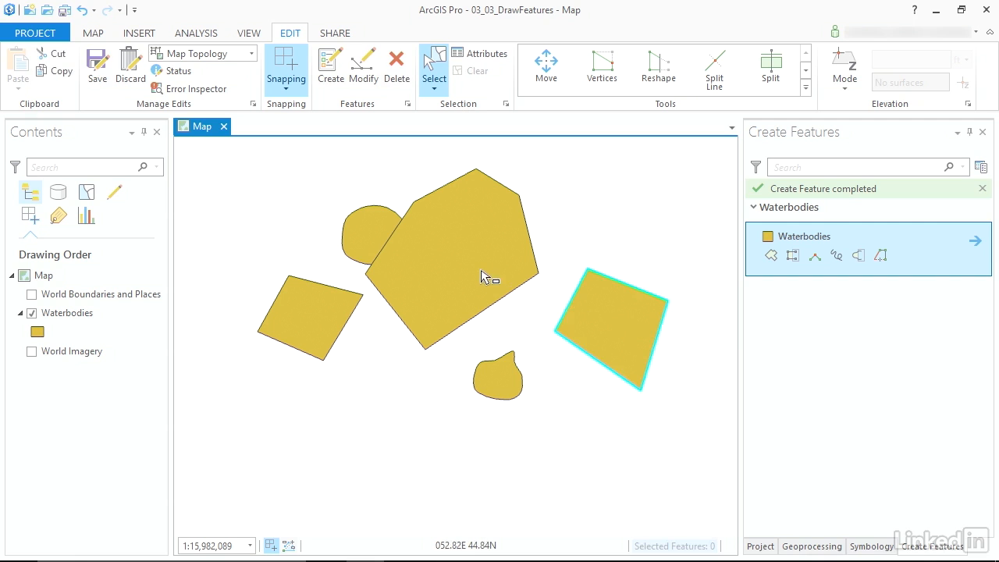
key("ctrl+z")
key("ctrl+z")
key("ctrl+z")
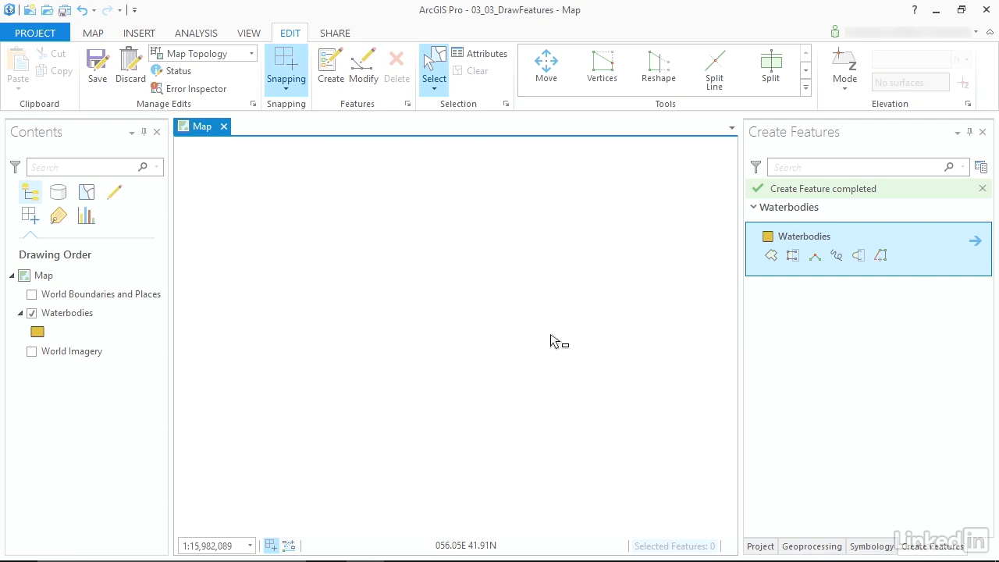
Turn on the World Imagery layer and start a Waterbodies polygon along the Caspian Sea's northwestern shore, from its northern tip.
left_click(32, 351)
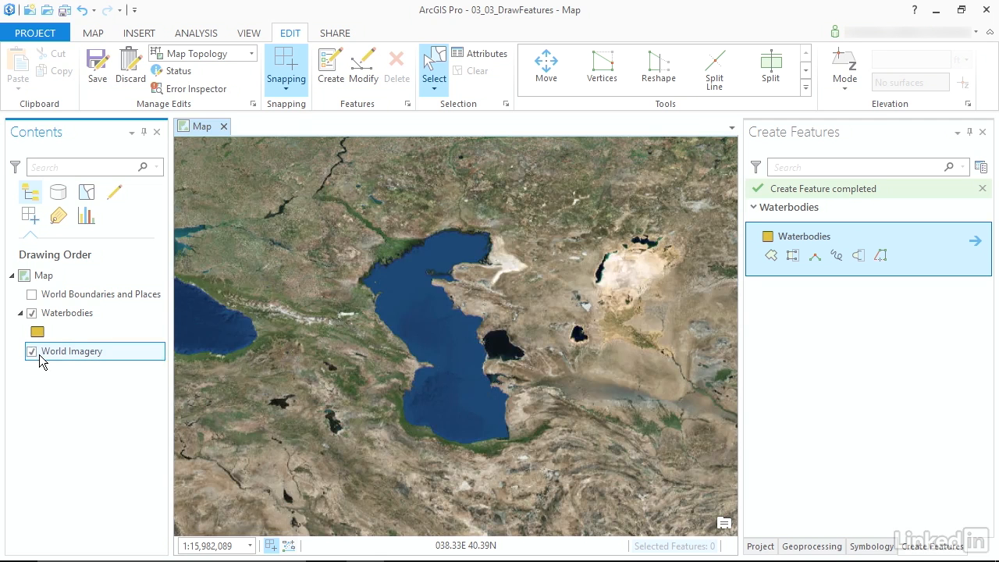
left_click(771, 257)
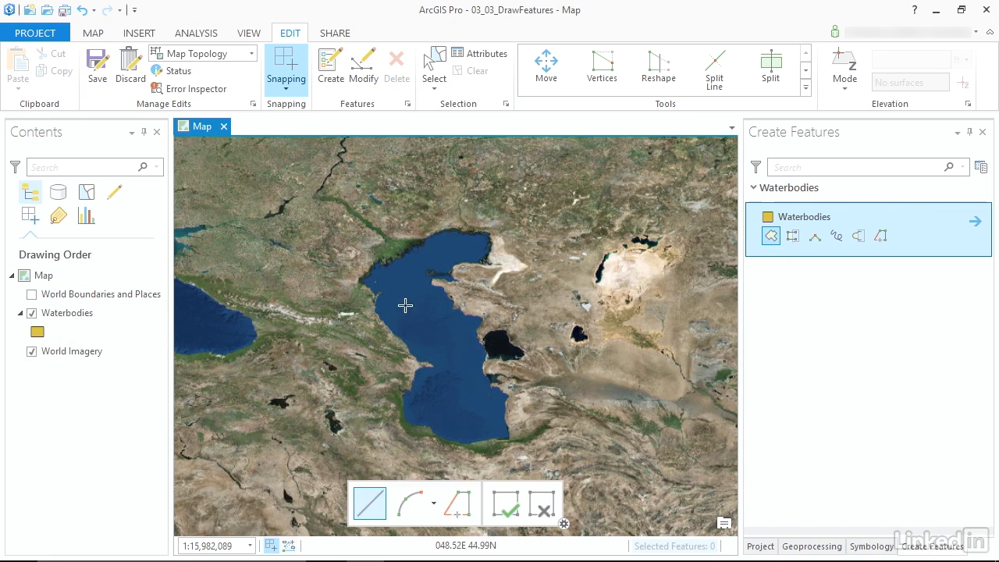
left_click(450, 227)
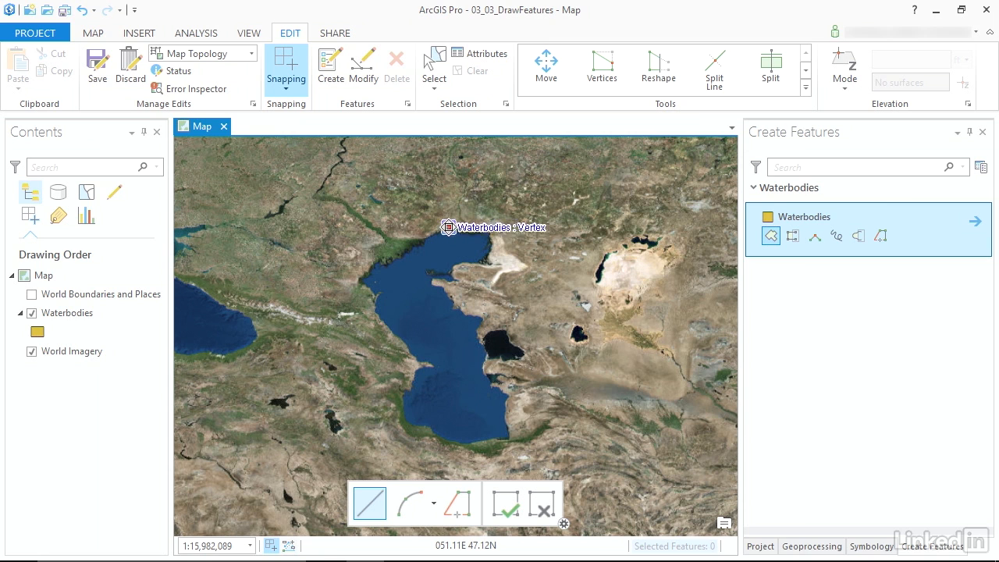
left_click(405, 250)
left_click(387, 262)
left_click(376, 262)
left_click(358, 281)
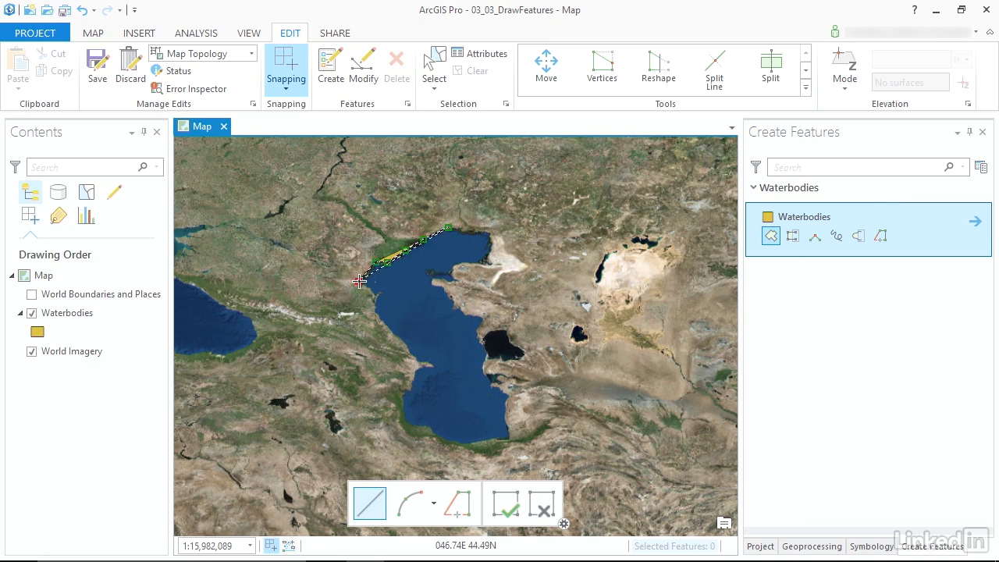
Undo a stray vertex placed inside the sea and continue the polygon outline down the western shore past the mid-coast headland.
left_click(412, 285)
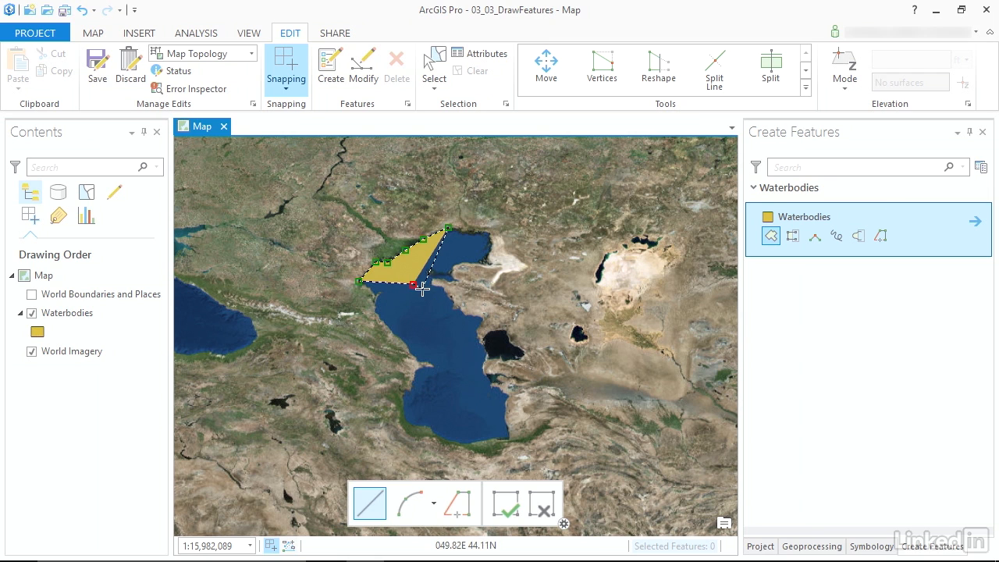
left_click(81, 13)
left_click(371, 293)
left_click(377, 300)
left_click(378, 314)
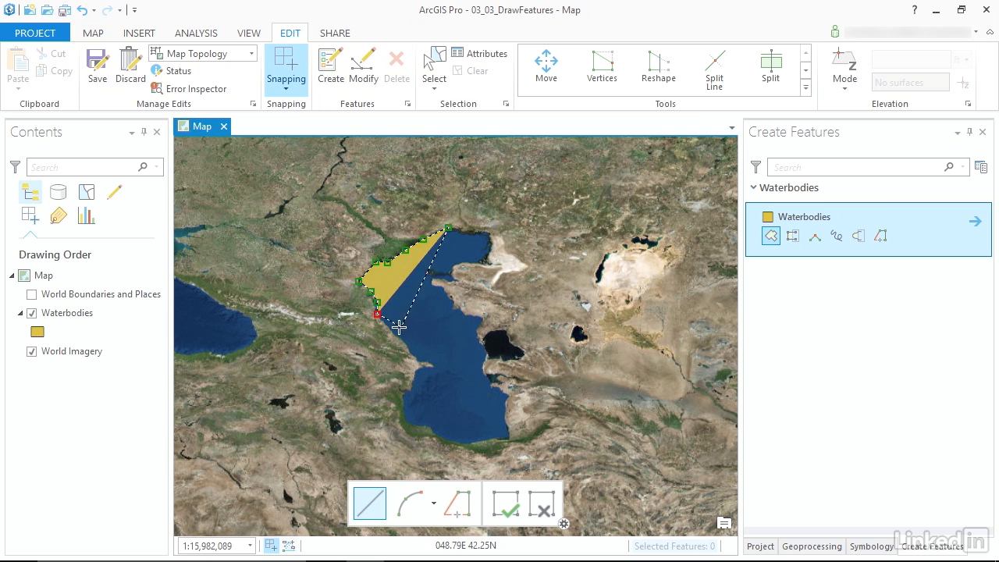
left_click(389, 325)
left_click(402, 340)
left_click(411, 353)
left_click(420, 361)
left_click(416, 372)
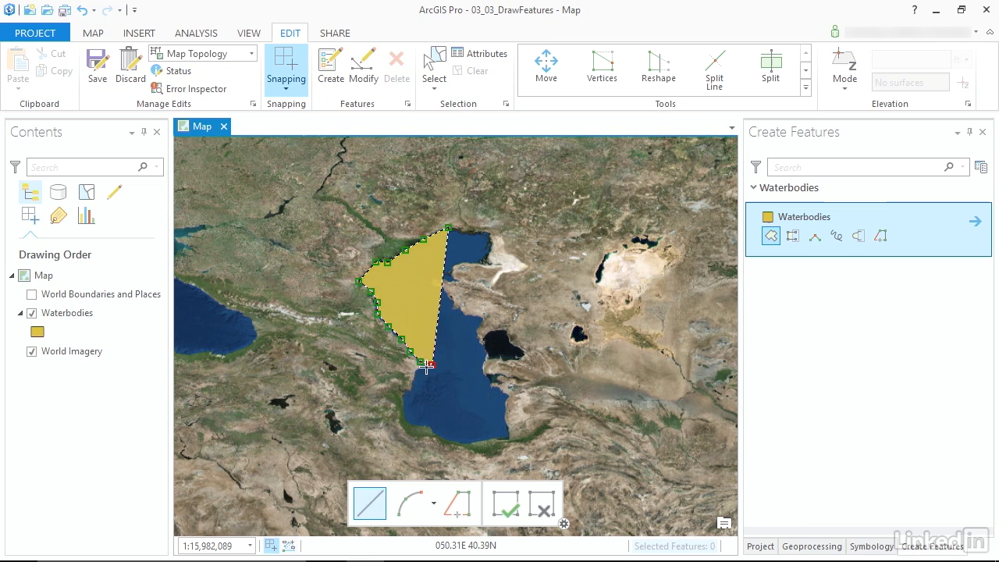
Extend the polygon outline along the Caspian Sea's southern shore to its southeastern corner.
left_click(445, 439)
left_click(458, 442)
left_click(474, 441)
left_click(490, 439)
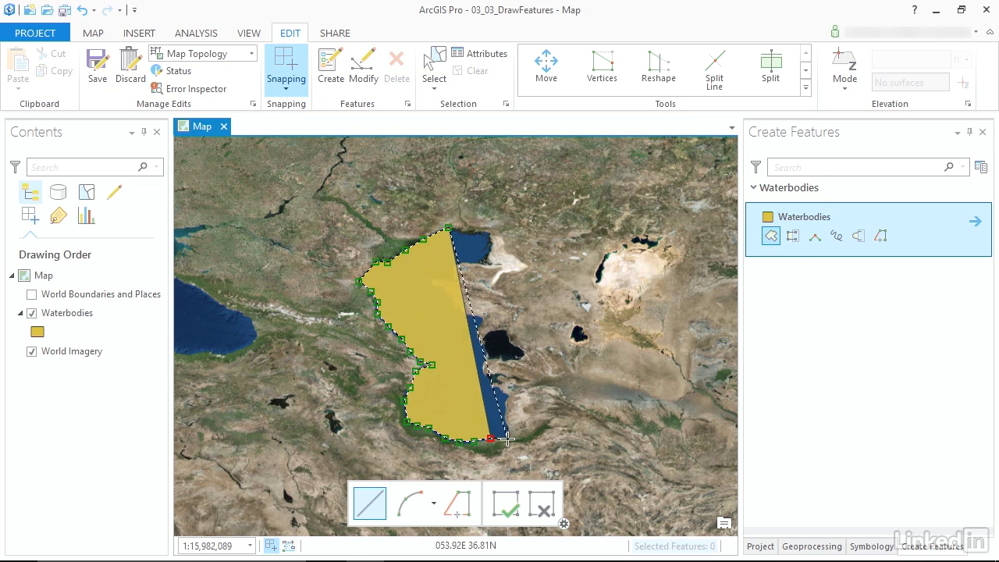
left_click(507, 439)
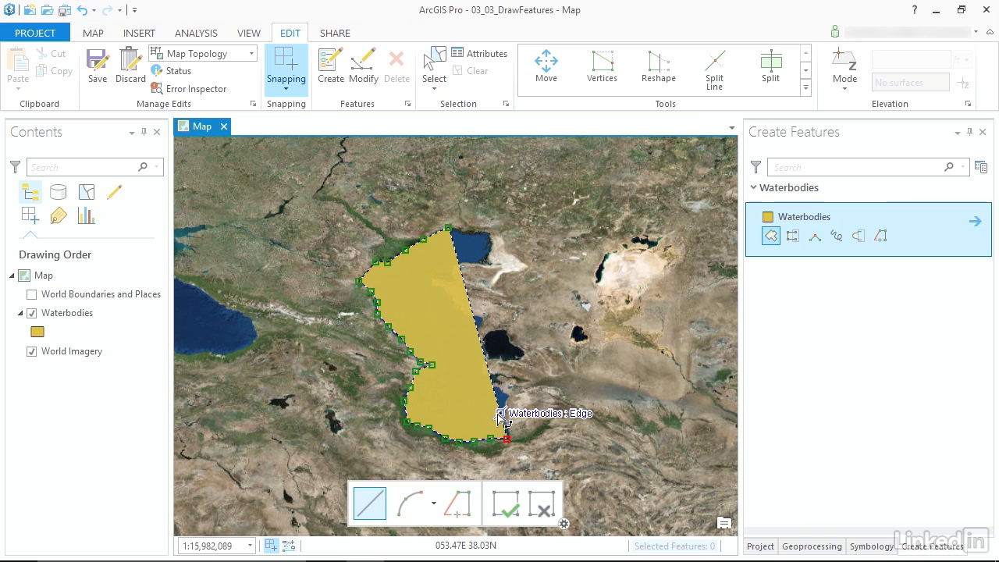
Temporarily disable snapping and continue the polygon outline up the eastern shore to the bulge north of the dark lagoon.
key("space")
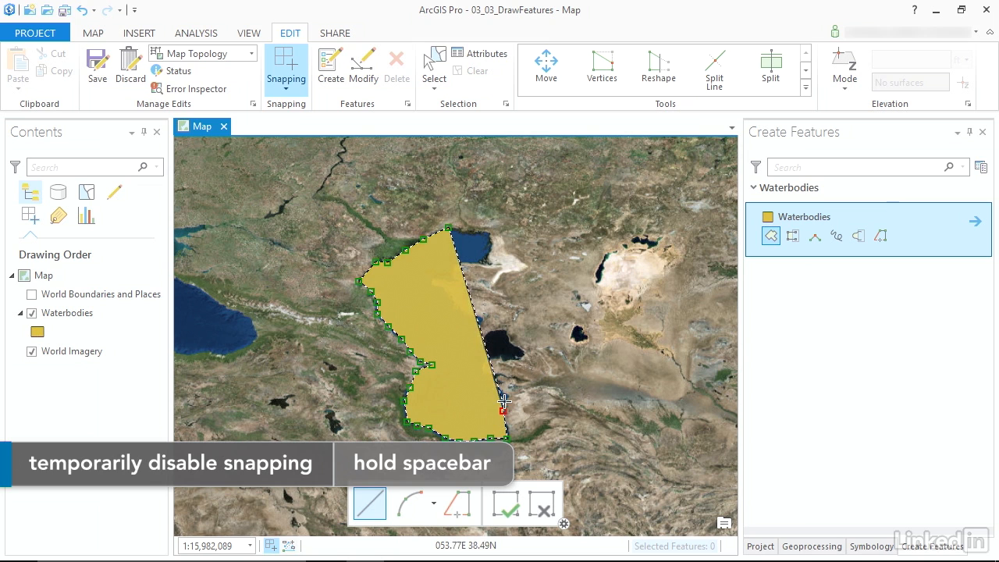
left_click(505, 399)
left_click(504, 390)
left_click(496, 388)
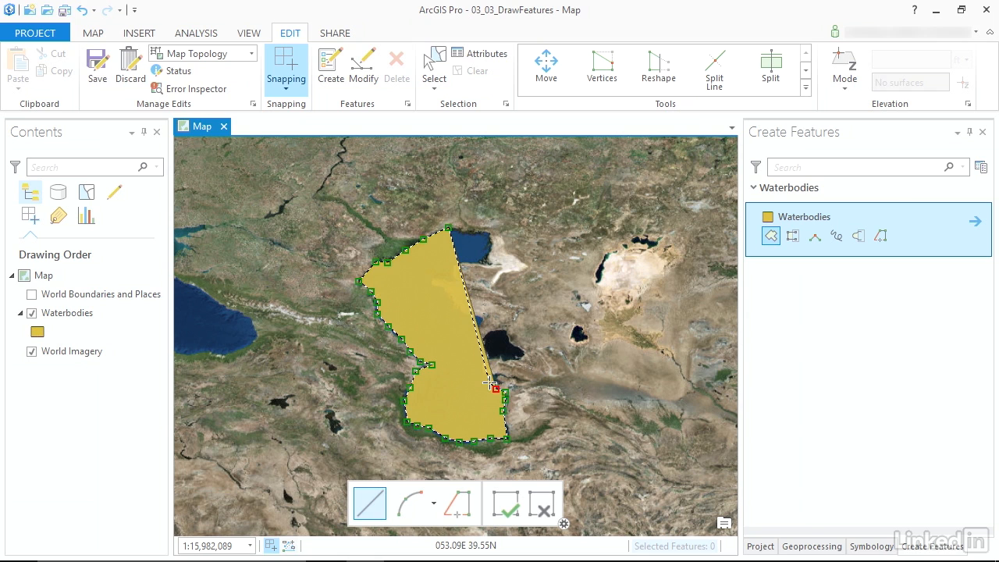
left_click(486, 378)
left_click(479, 368)
left_click(485, 355)
left_click(474, 342)
left_click(476, 334)
left_click(483, 325)
left_click(480, 314)
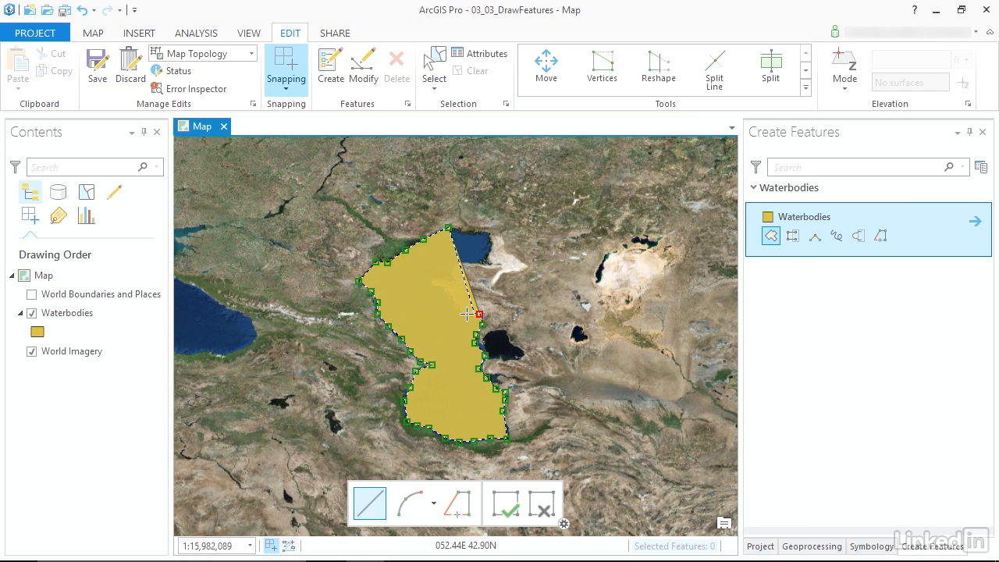
Outline the northeastern shore around the narrow inlet and finish the Caspian Sea polygon at its northeastern corner.
left_click(462, 314)
left_click(455, 302)
left_click(447, 295)
left_click(443, 286)
left_click(430, 284)
left_click(430, 279)
left_click(449, 265)
left_click(472, 263)
left_click(488, 247)
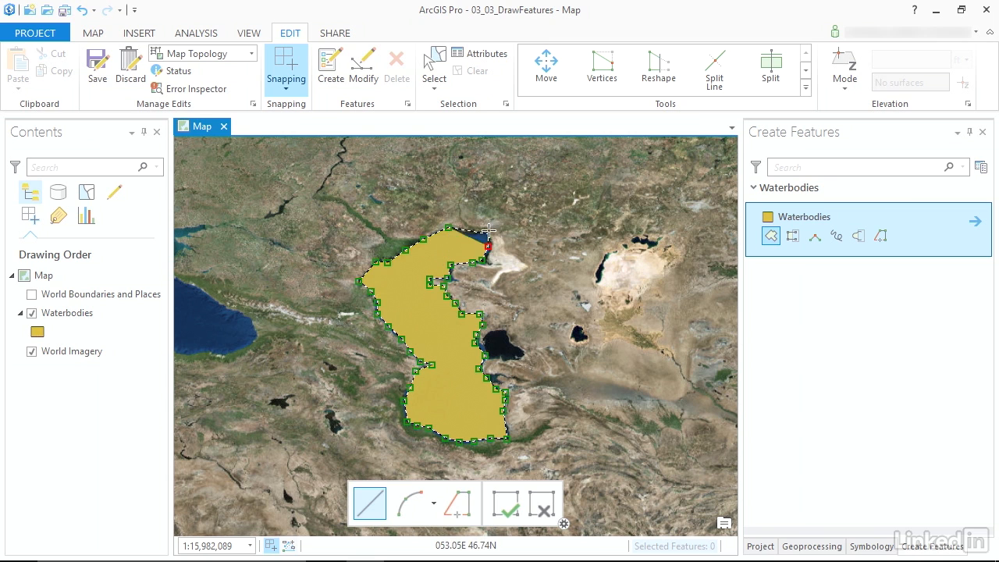
double_click(487, 232)
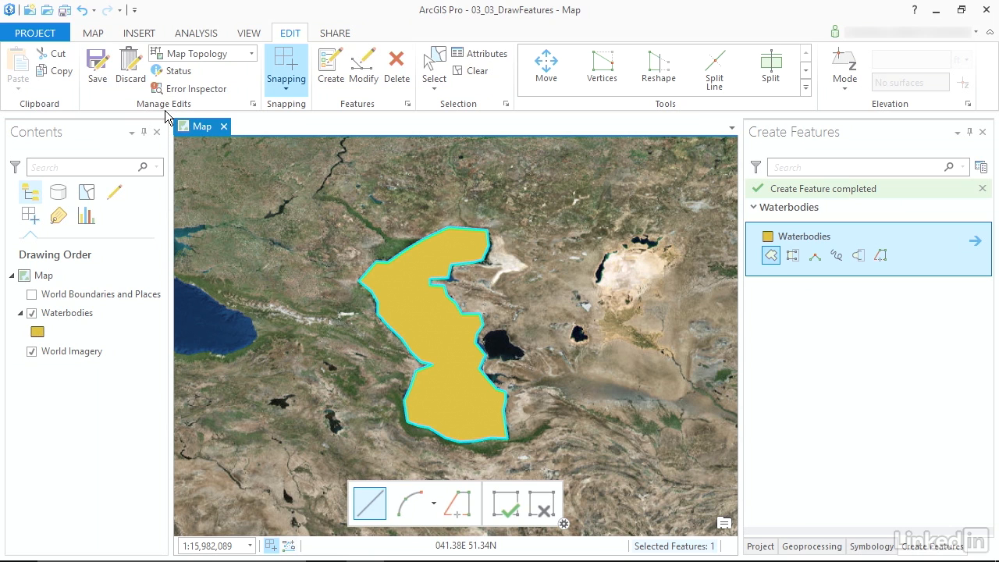
Save all edits, and close the Create Features pane in favour of the Project pane.
left_click(96, 75)
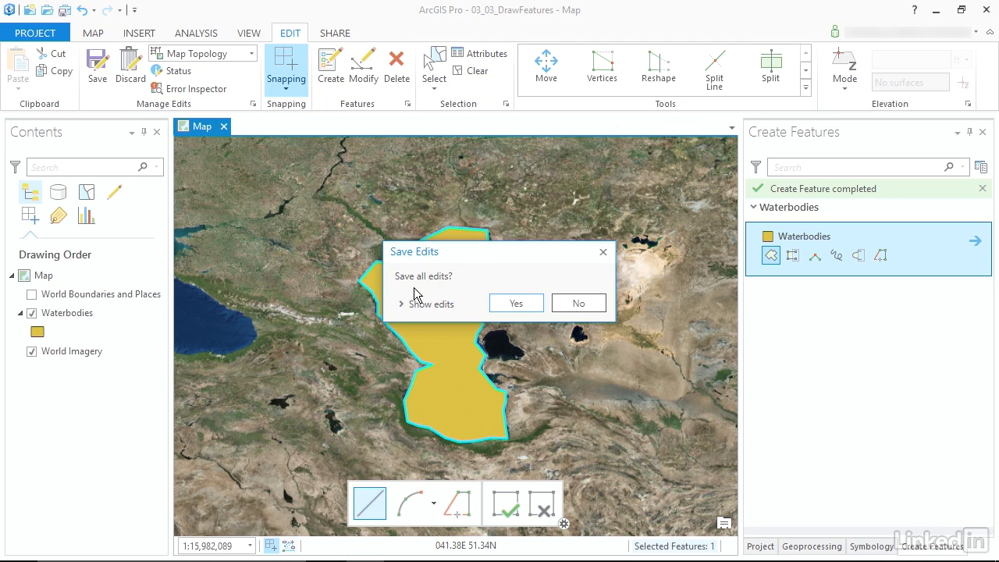
left_click(516, 304)
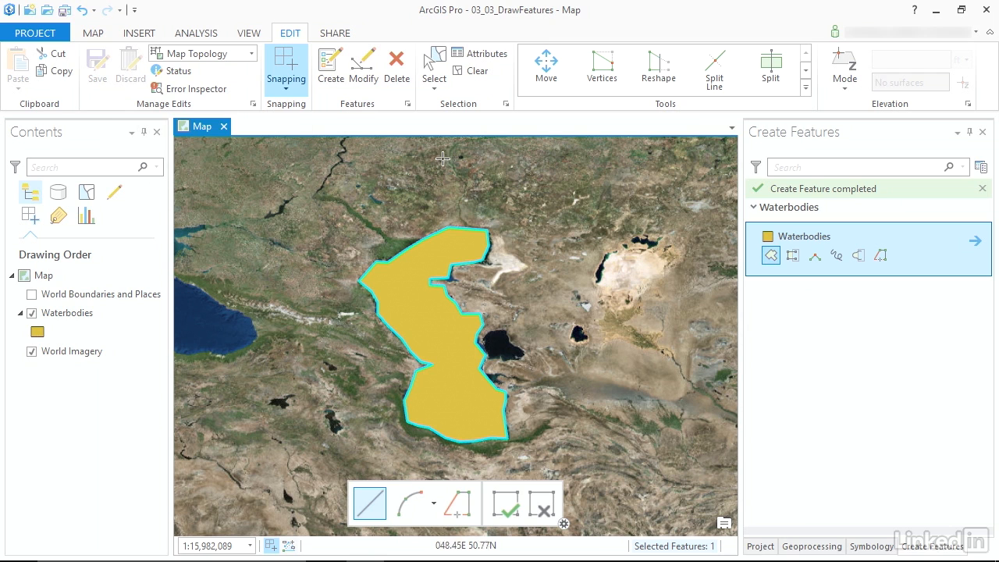
left_click(982, 133)
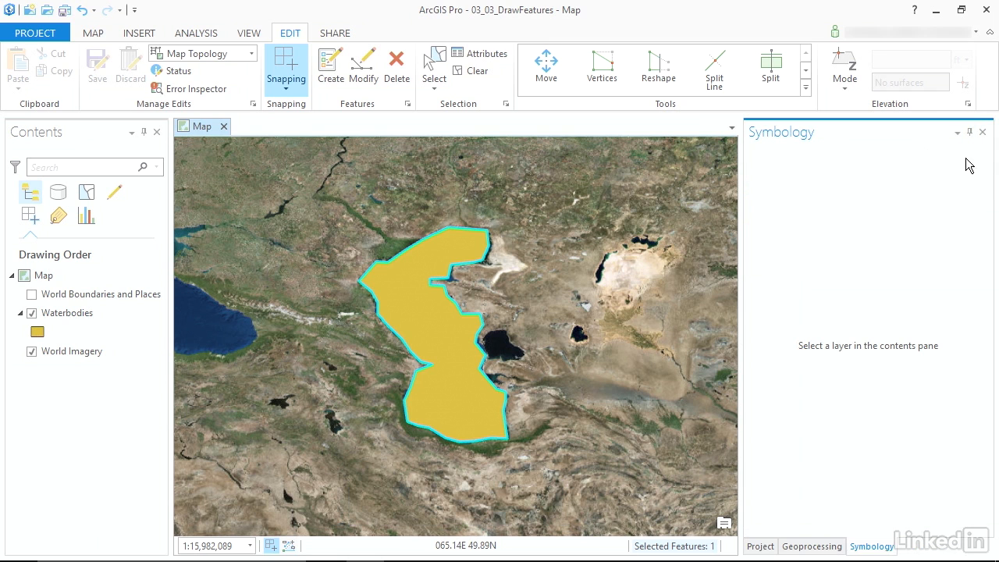
left_click(761, 546)
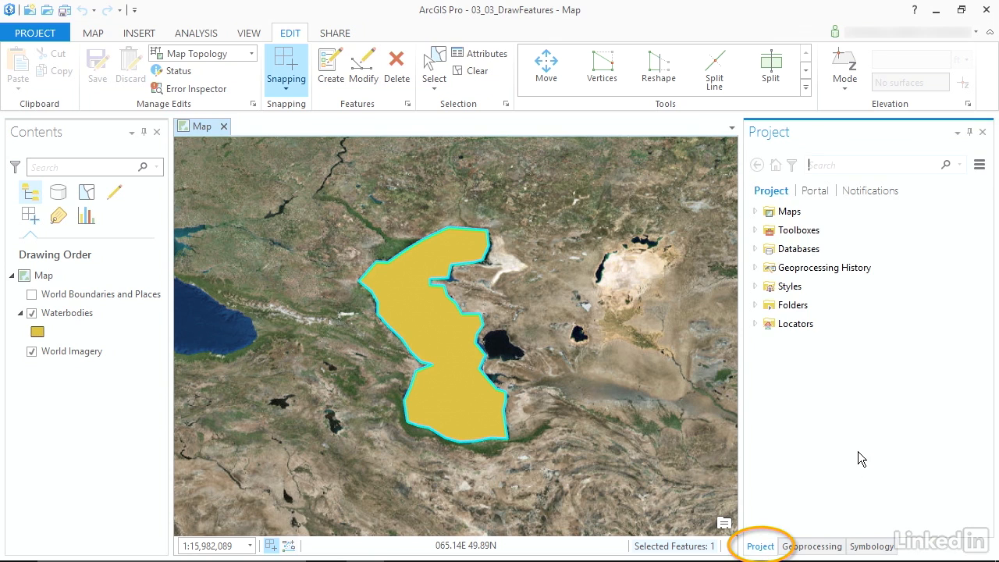